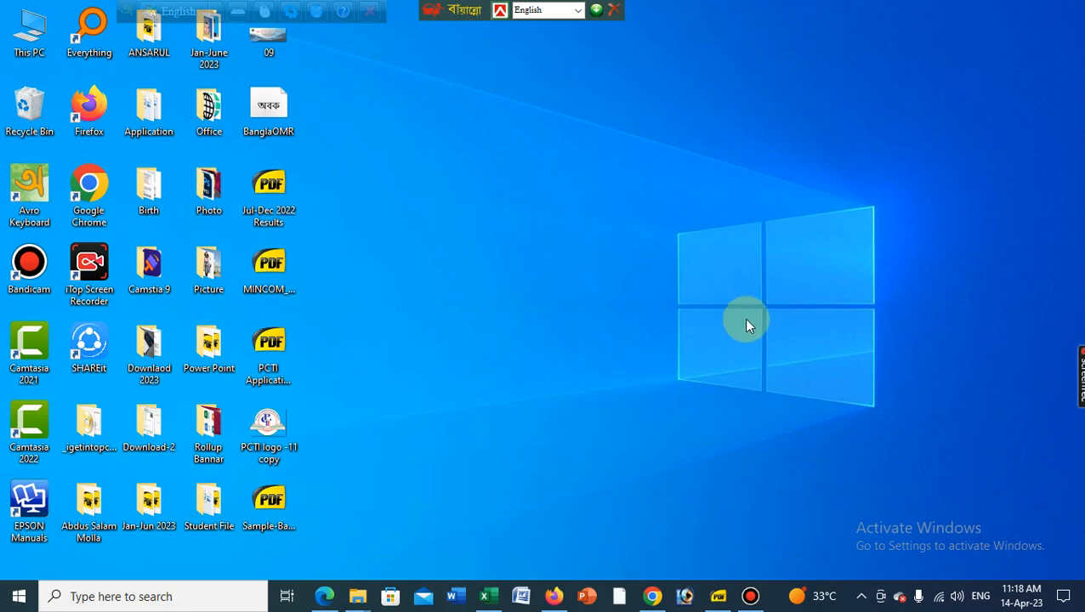
# Step: Switch to the open Excel workbook showing the Sales Report sheet
pyautogui.click(486, 596)
pyautogui.click(699, 270)
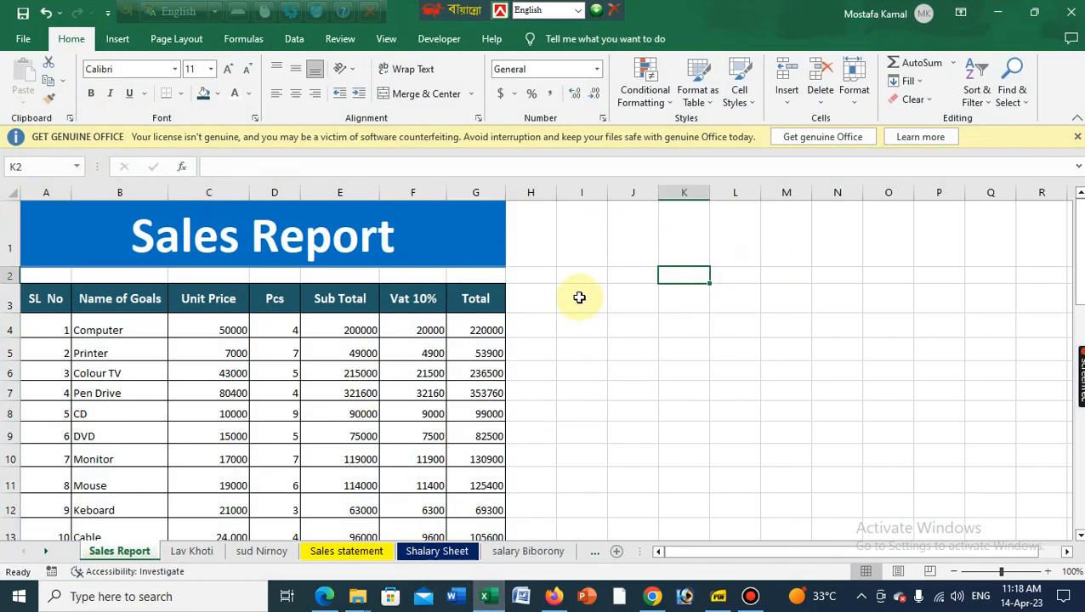
pyautogui.scroll(-1, 259, 329)
pyautogui.scroll(1, 258, 330)
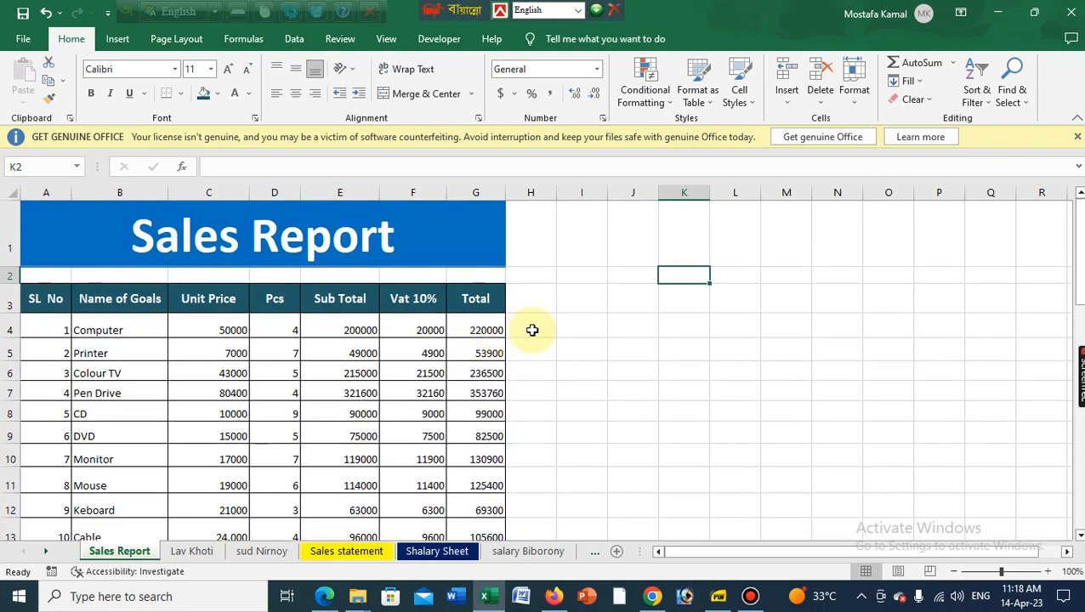
# Step: Examine the Unit Price, Pcs and Sub Total columns of the sales table, starting with the Computer row
pyautogui.click(625, 322)
pyautogui.click(255, 300)
pyautogui.click(647, 315)
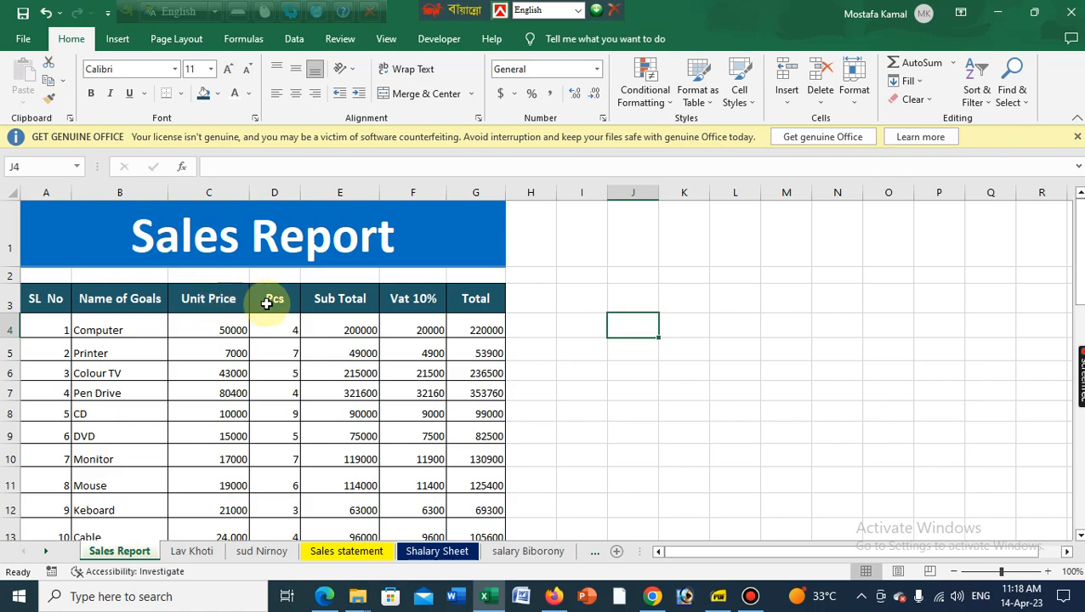
pyautogui.click(198, 331)
pyautogui.click(420, 342)
pyautogui.moveTo(211, 330); pyautogui.dragTo(226, 482)
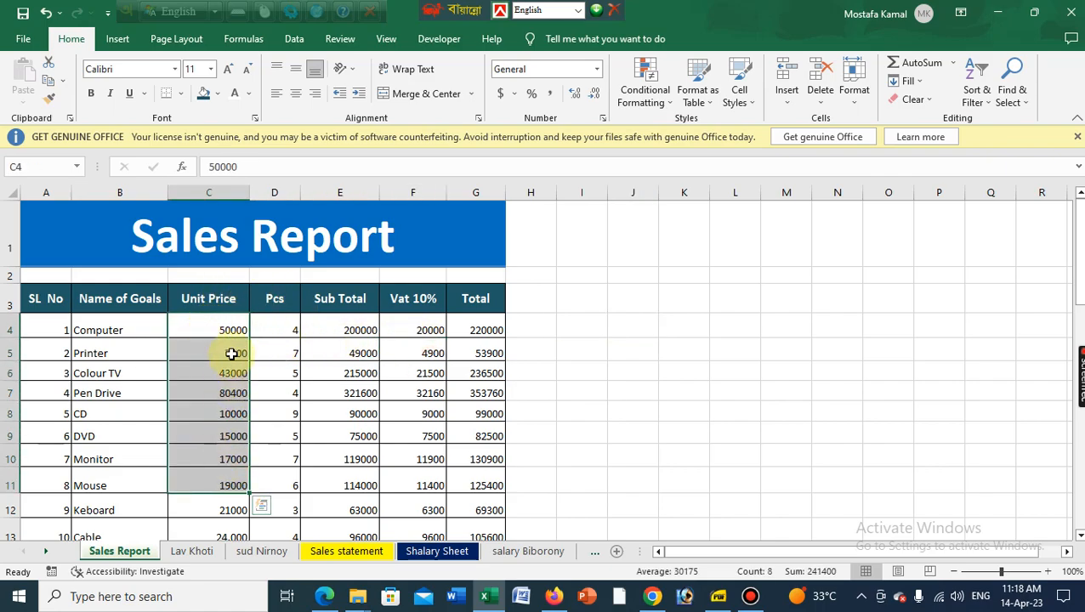
pyautogui.click(288, 317)
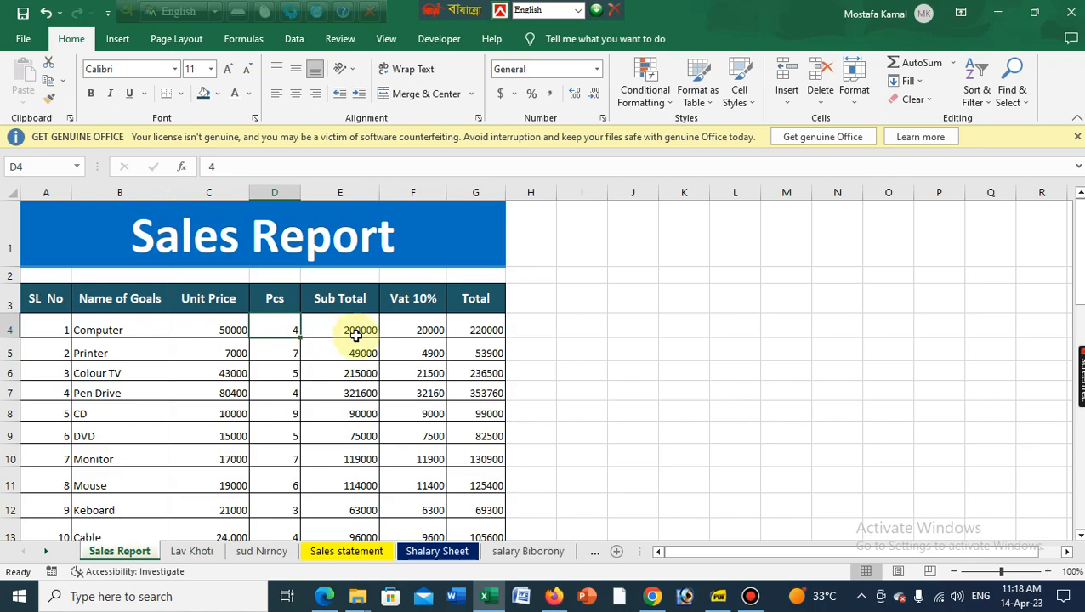
pyautogui.click(563, 351)
pyautogui.click(215, 332)
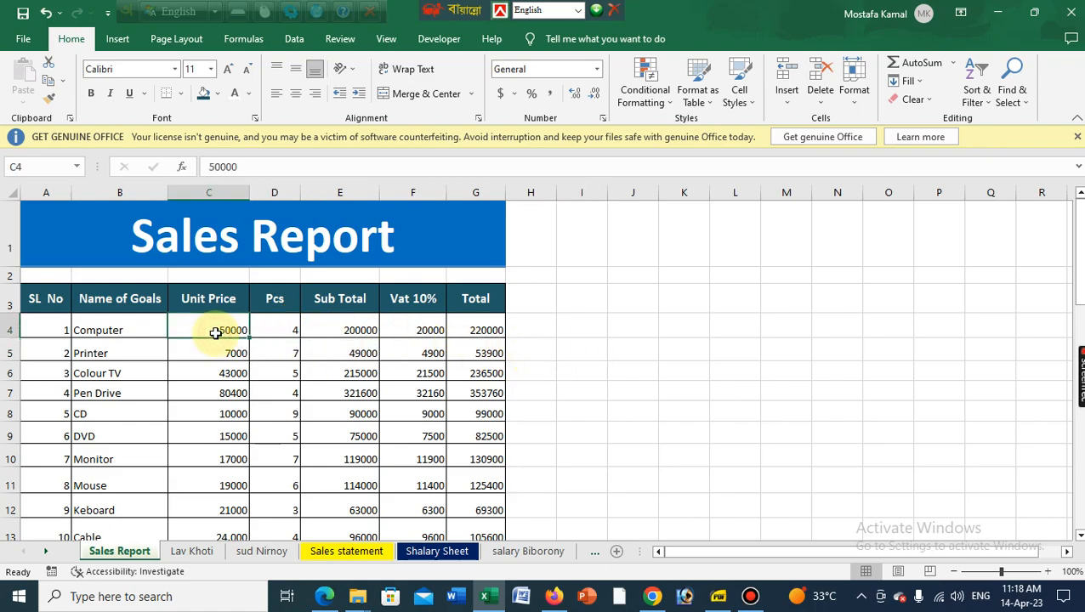
pyautogui.click(614, 345)
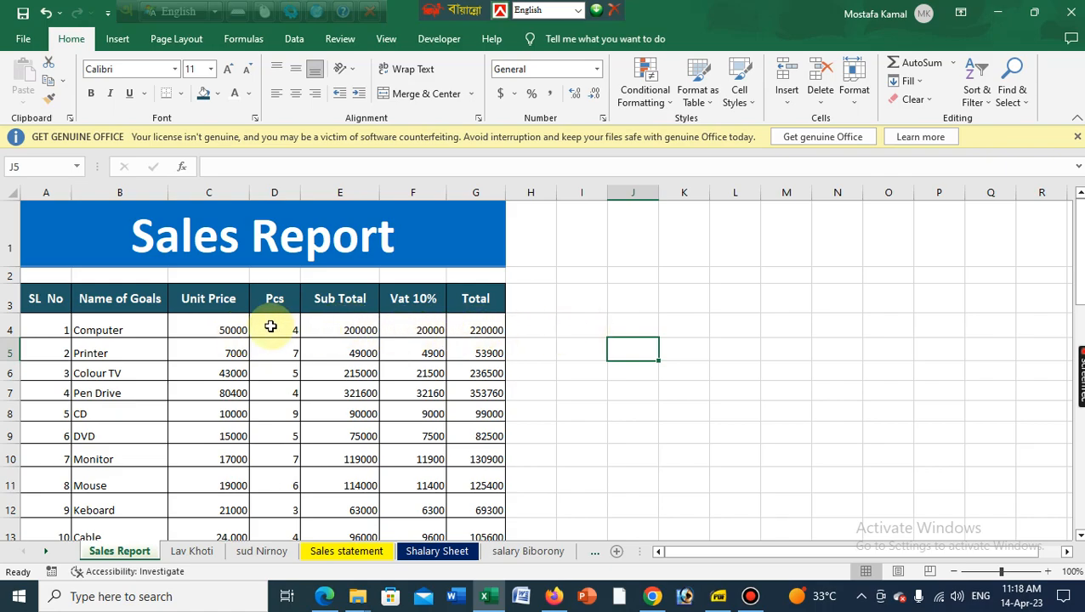
pyautogui.click(242, 330)
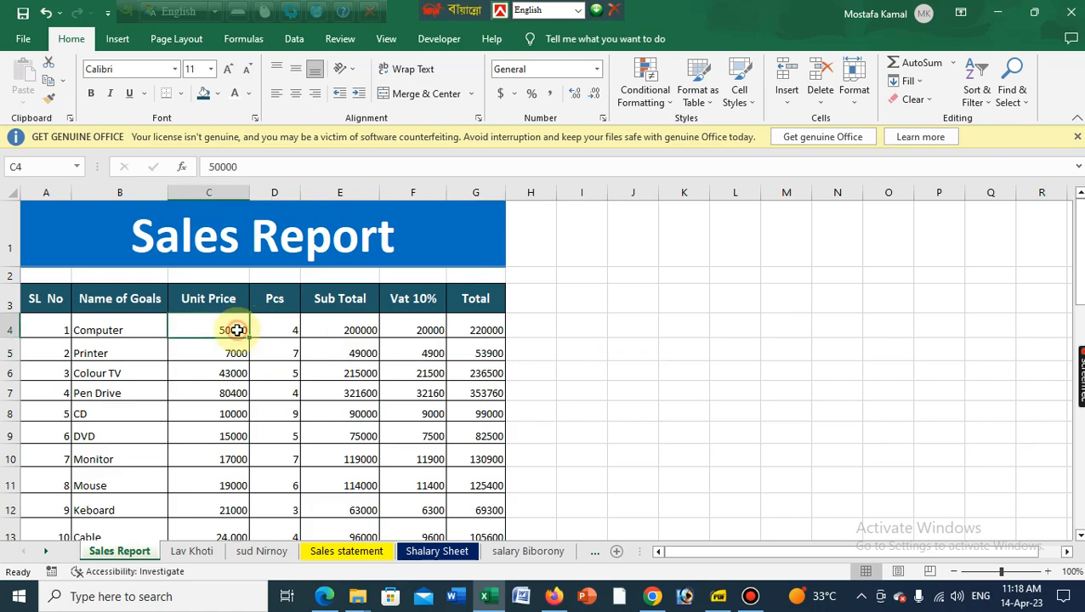
pyautogui.click(334, 331)
pyautogui.click(243, 330)
# Step: Try adding the text "pcs" directly after the Computer quantity in cell D4 and check the Sub Total formula in E4
pyautogui.doubleClick(241, 330)
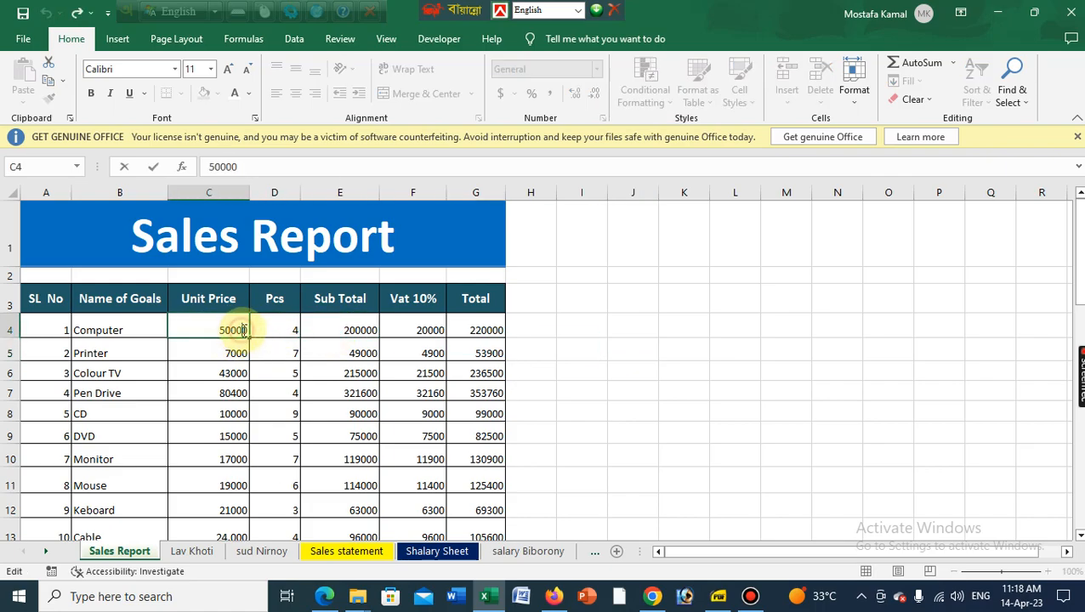
pyautogui.click(289, 330)
pyautogui.doubleClick(296, 330)
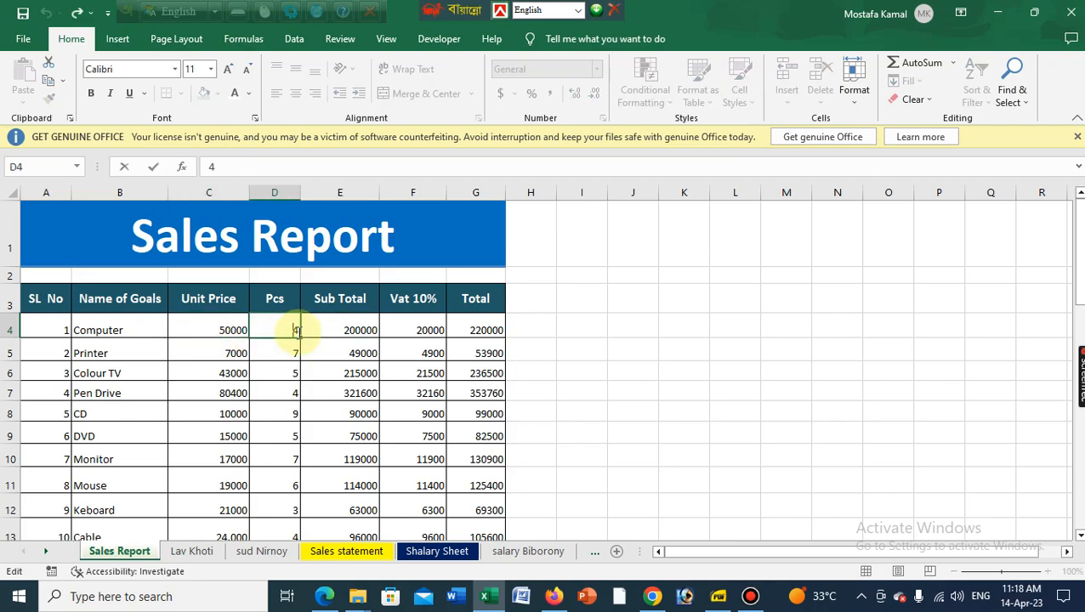
pyautogui.write('pcs')
pyautogui.click(382, 333)
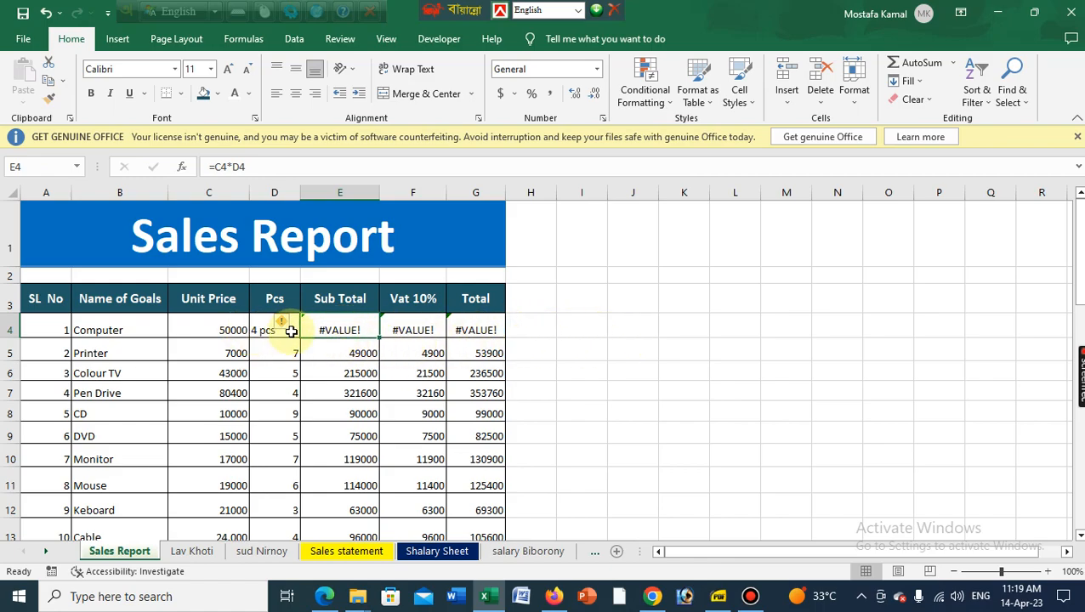
pyautogui.click(663, 347)
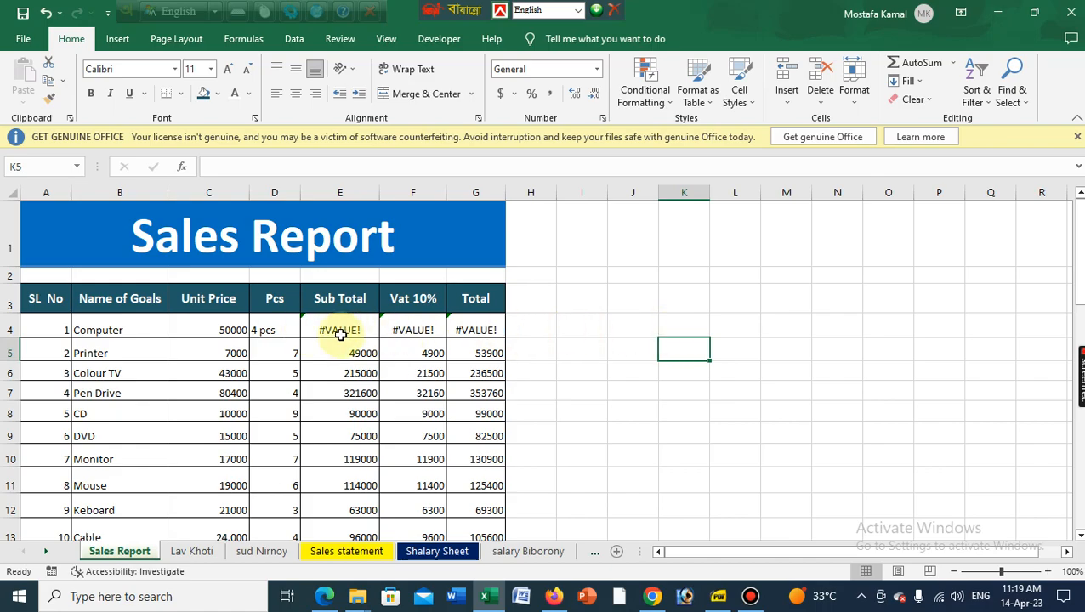
# Step: Remove the "pcs" text from the Computer quantity in D4 so the cell holds only the number 4
pyautogui.doubleClick(271, 330)
pyautogui.press('BackSpace')
pyautogui.press('BackSpace')
pyautogui.press('BackSpace')
pyautogui.press('BackSpace')
pyautogui.click(694, 354)
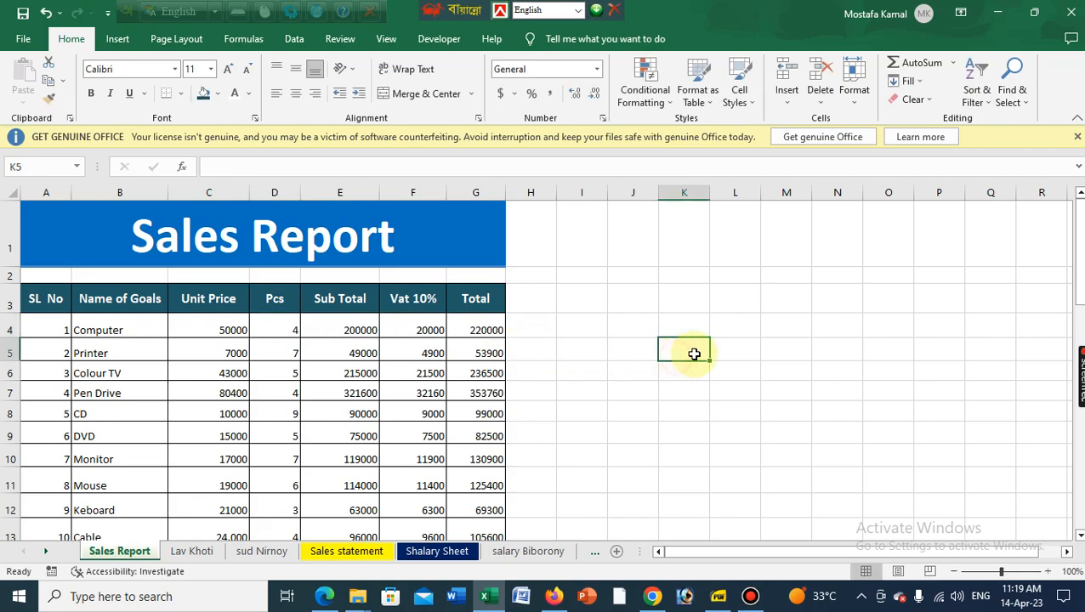
pyautogui.click(228, 330)
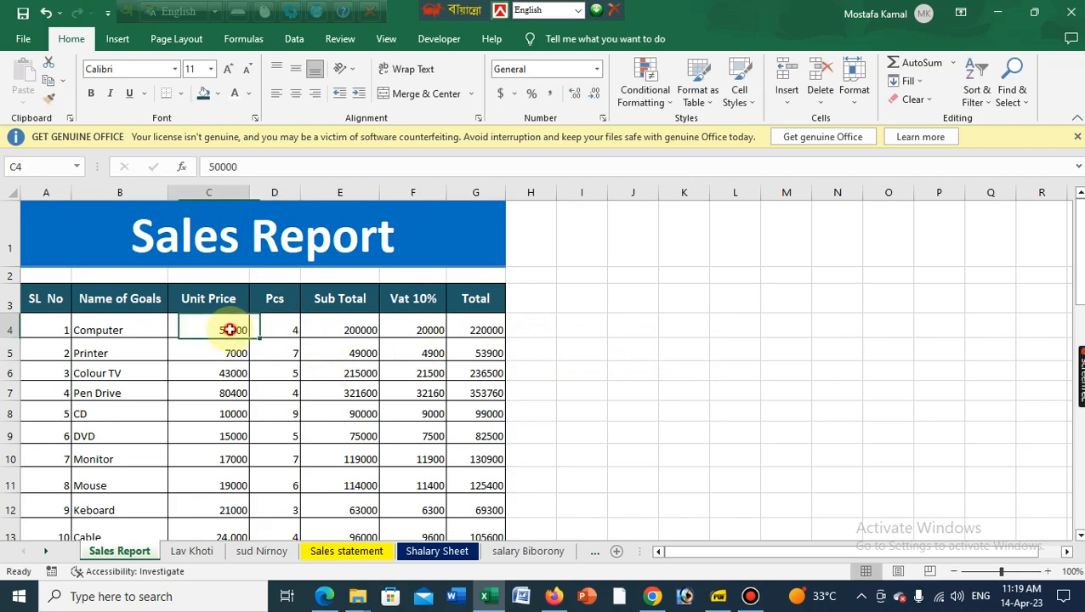
pyautogui.click(742, 335)
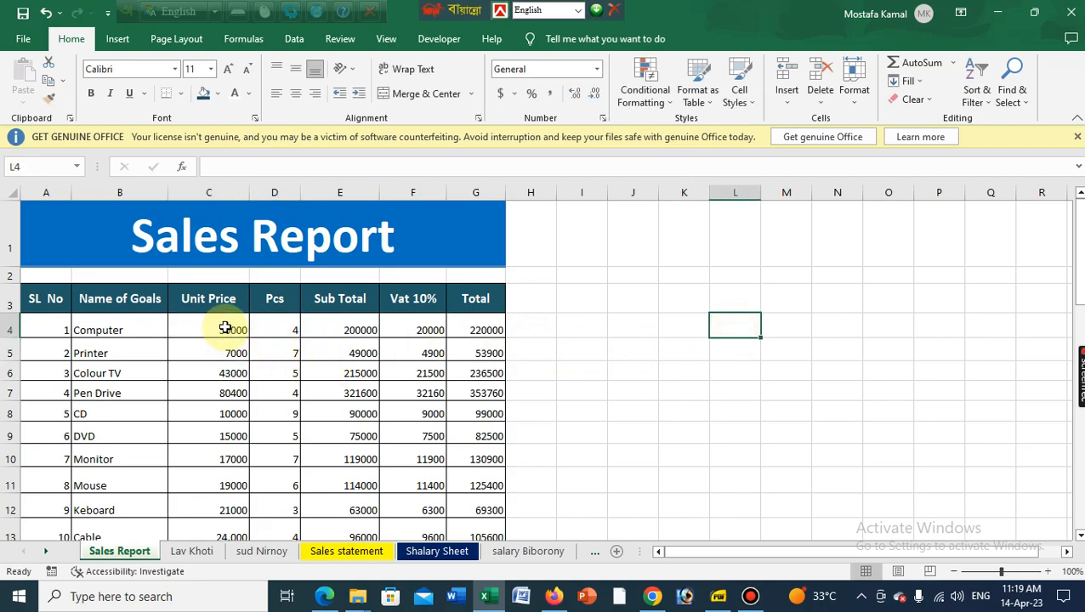
# Step: Apply the custom number format 0 "TK" to the Unit Price values in C4:C13
pyautogui.moveTo(225, 328); pyautogui.dragTo(243, 440)
pyautogui.scroll(1, 340, 366)
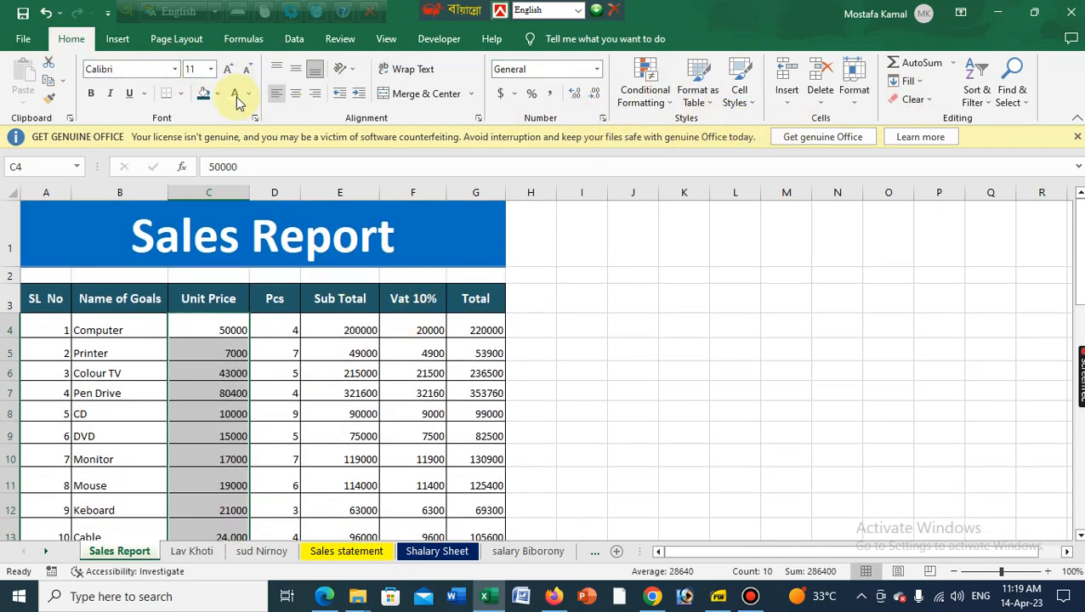
pyautogui.click(602, 120)
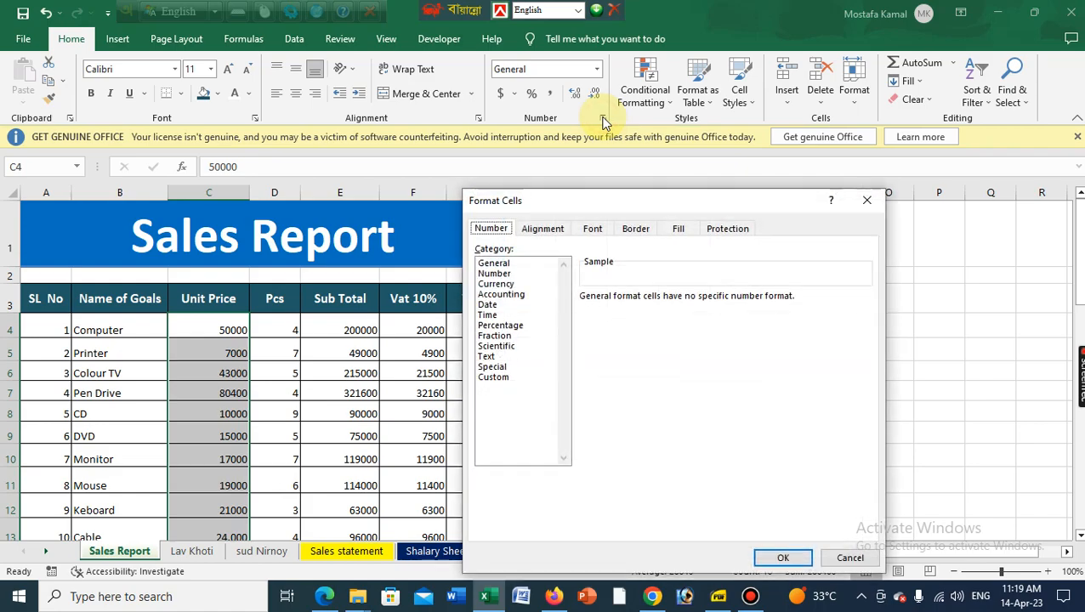
pyautogui.moveTo(543, 205); pyautogui.dragTo(539, 185)
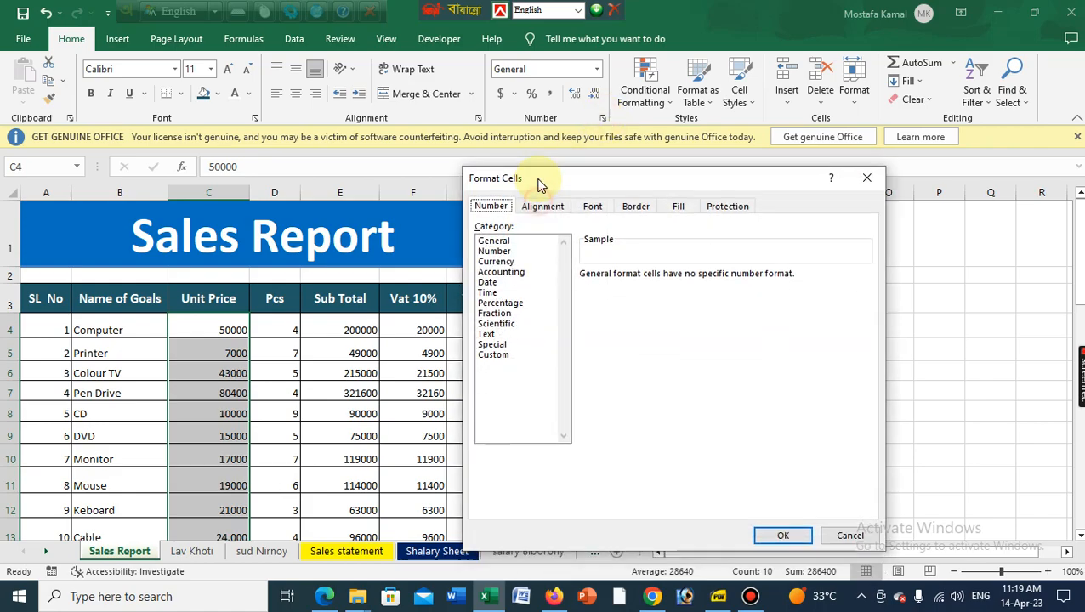
pyautogui.click(493, 357)
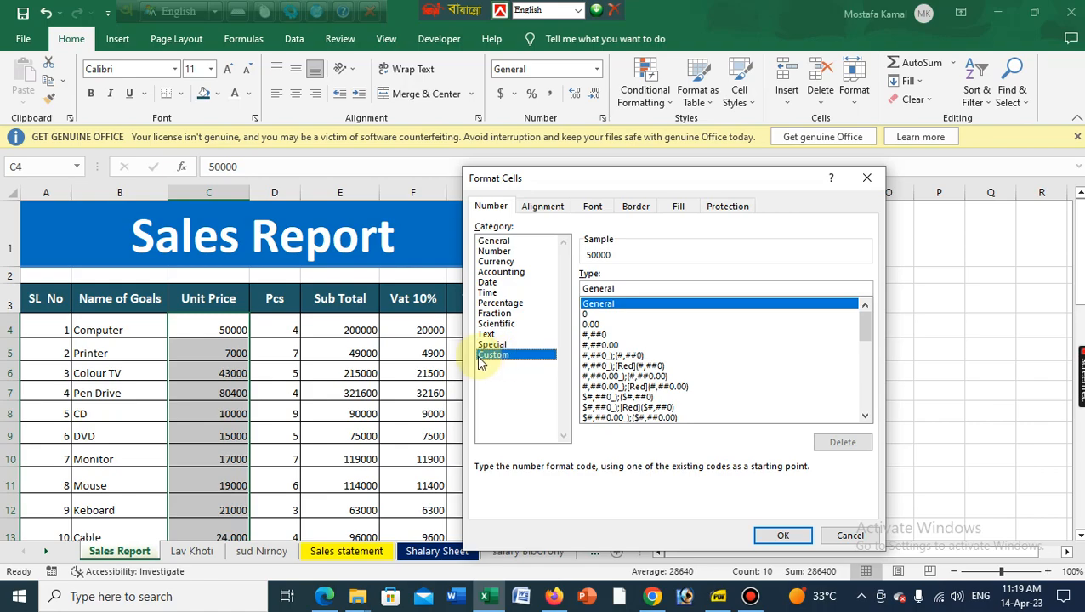
pyautogui.click(587, 315)
pyautogui.click(615, 287)
pyautogui.moveTo(635, 183); pyautogui.dragTo(631, 179)
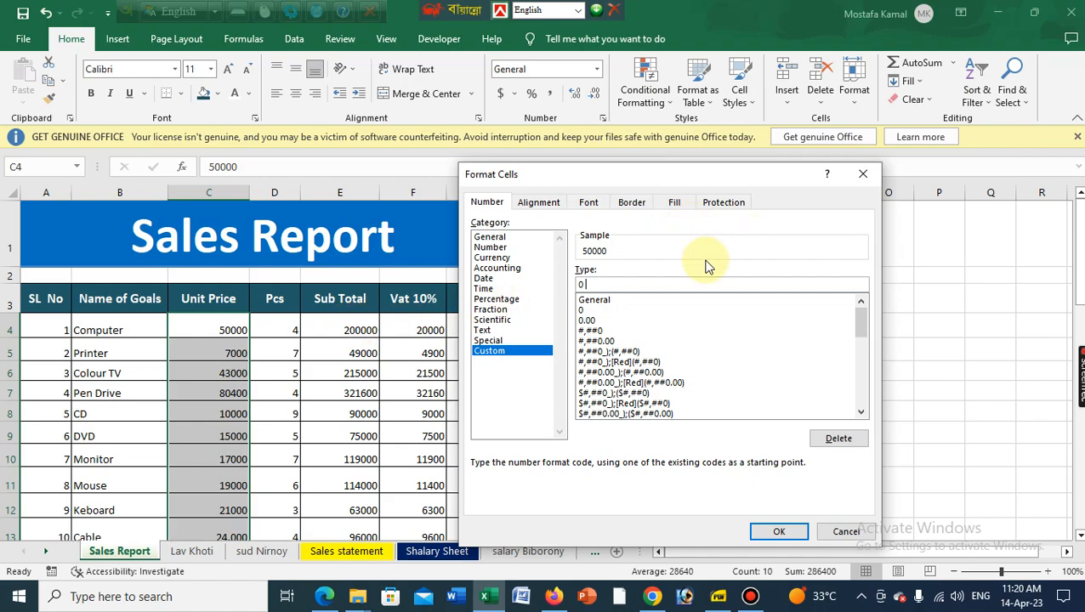
pyautogui.press('BackSpace')
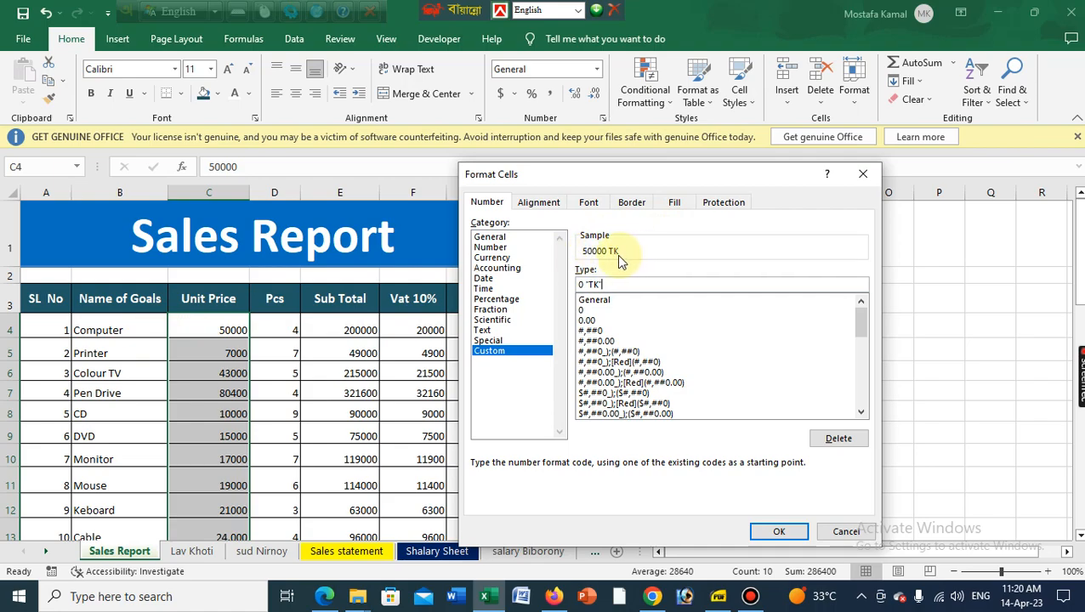
pyautogui.click(776, 531)
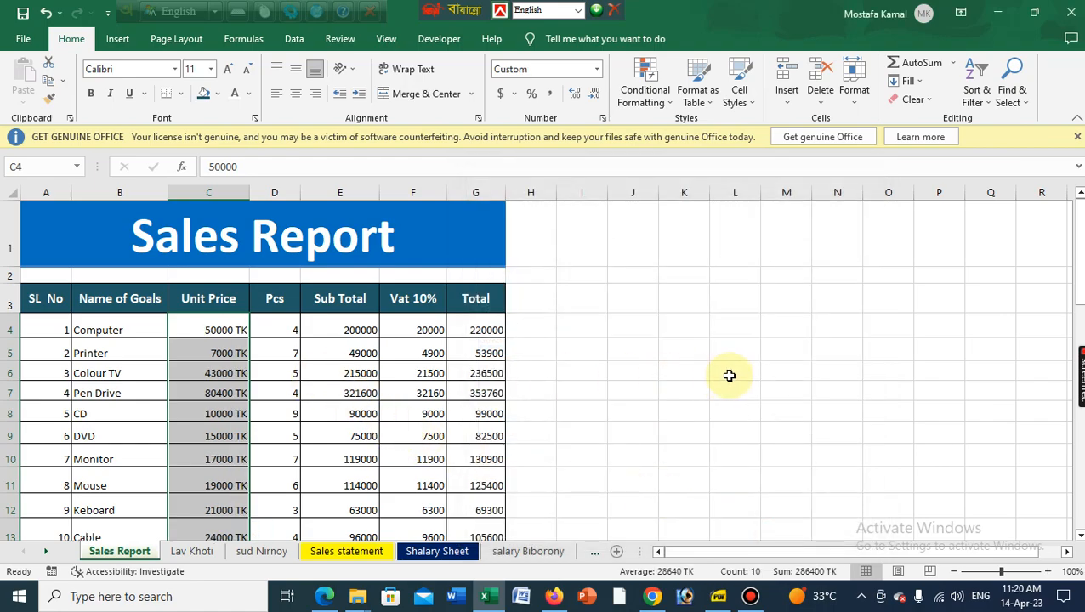
pyautogui.click(727, 374)
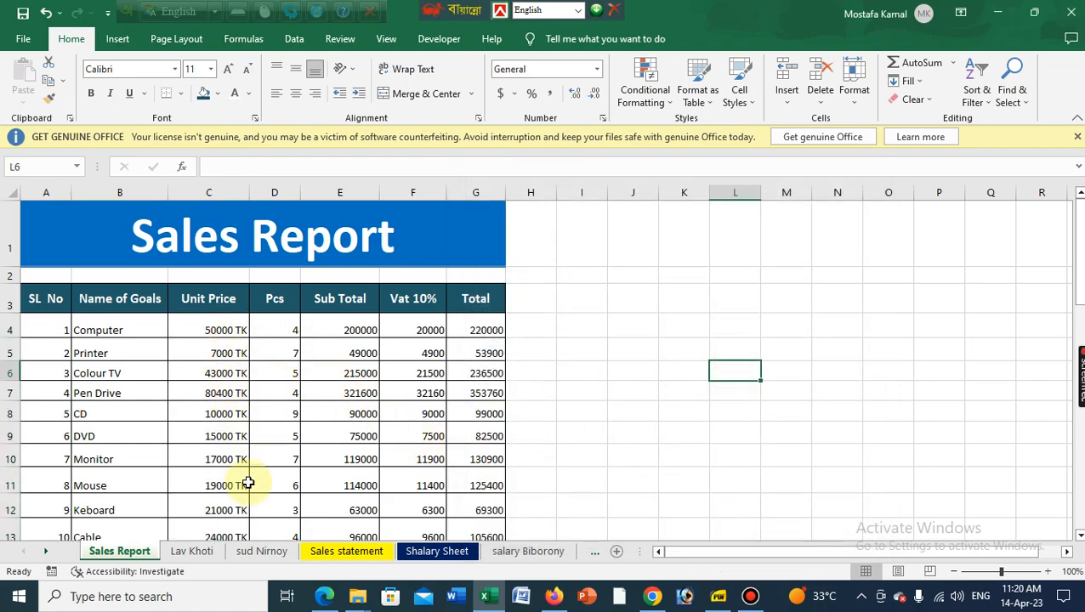
# Step: Apply the custom number format 0 "PCS" to the Pcs quantities in D4:D13
pyautogui.click(306, 355)
pyautogui.moveTo(286, 329); pyautogui.dragTo(293, 393)
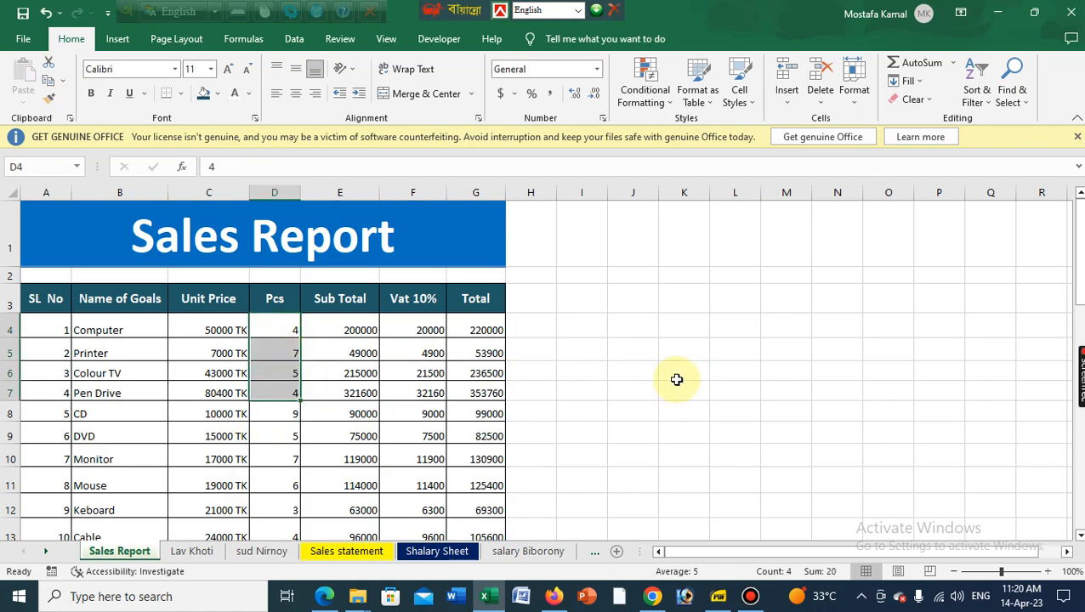
pyautogui.click(677, 380)
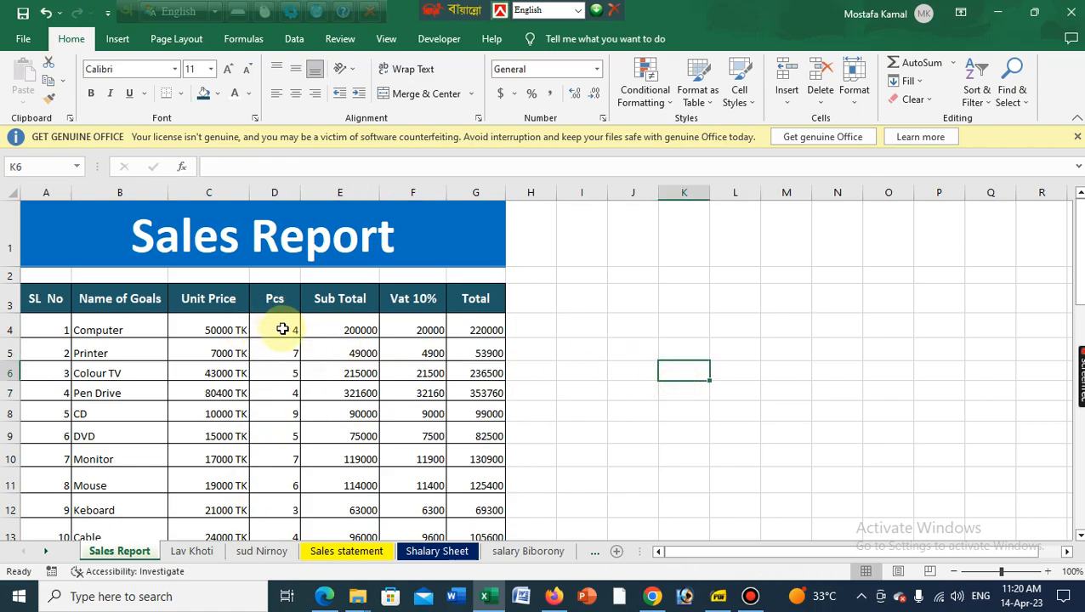
pyautogui.click(282, 329)
pyautogui.moveTo(283, 329); pyautogui.dragTo(293, 394)
pyautogui.scroll(2, 425, 375)
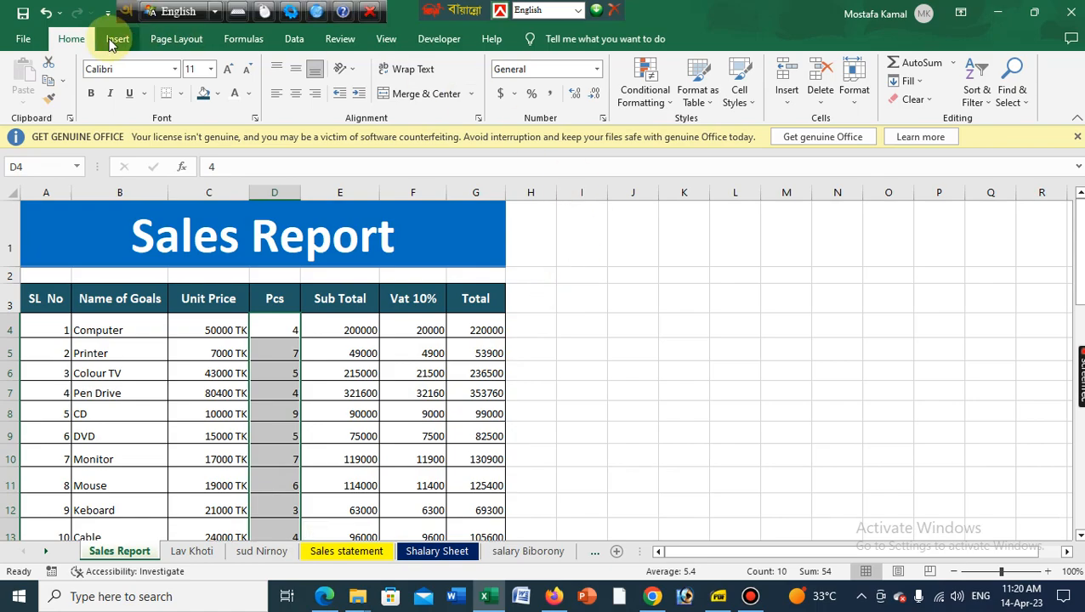
pyautogui.click(601, 119)
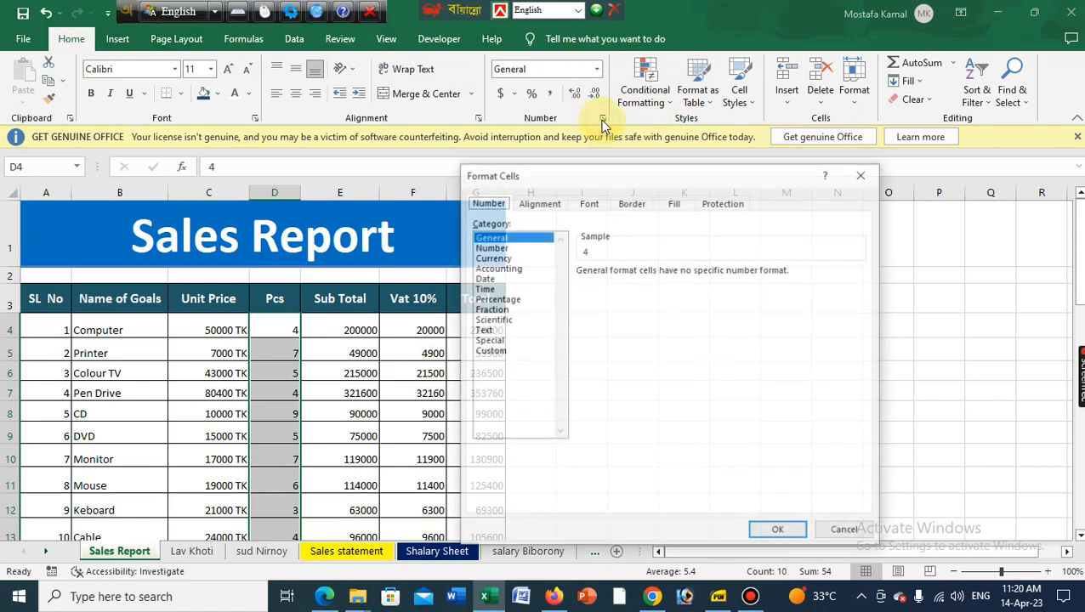
pyautogui.click(488, 352)
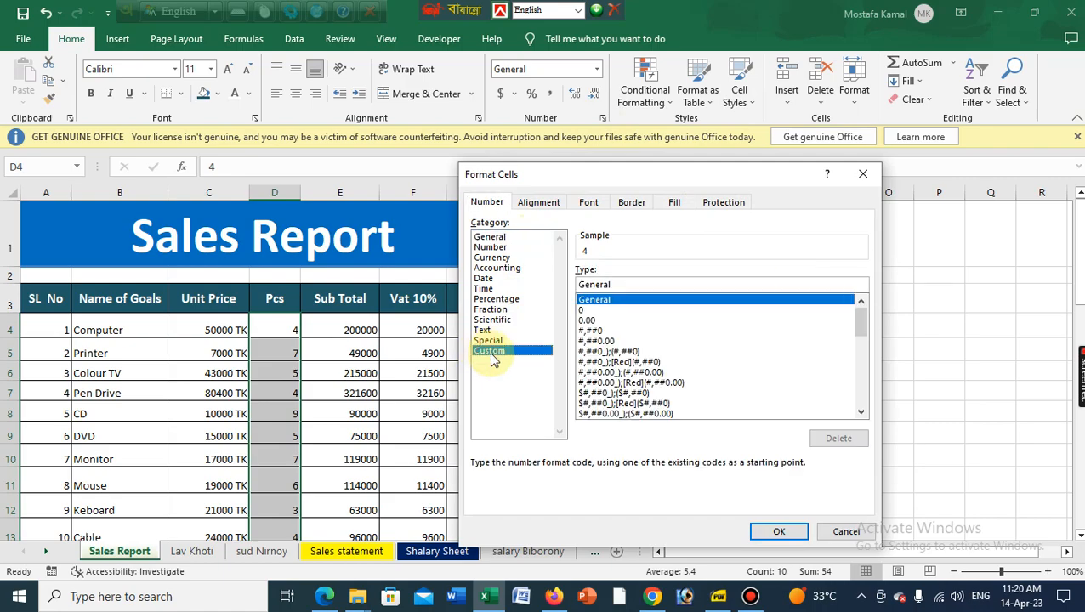
pyautogui.click(584, 311)
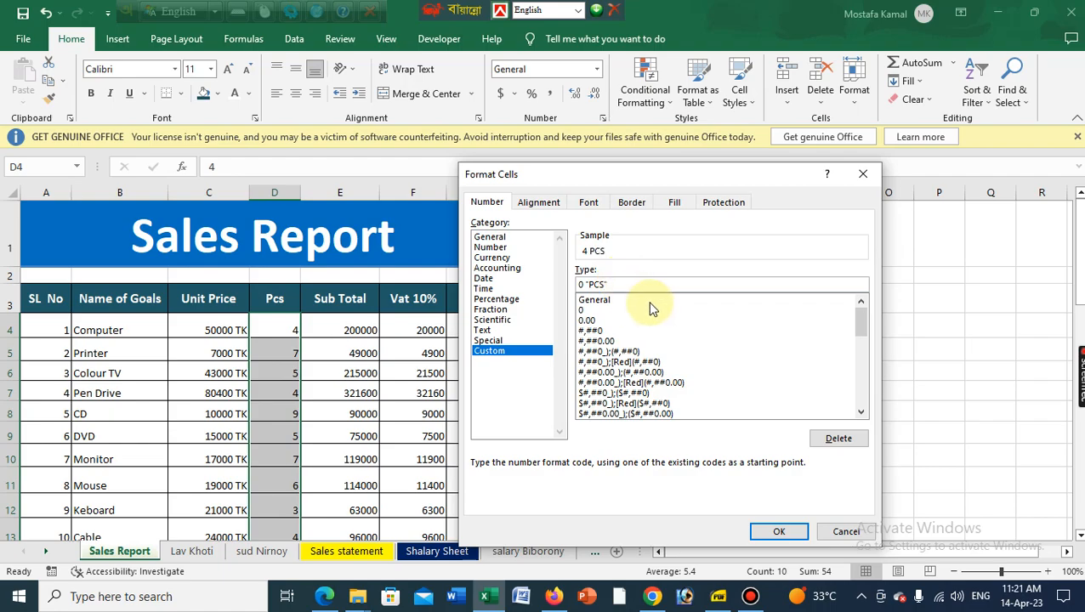
pyautogui.click(774, 531)
pyautogui.click(649, 358)
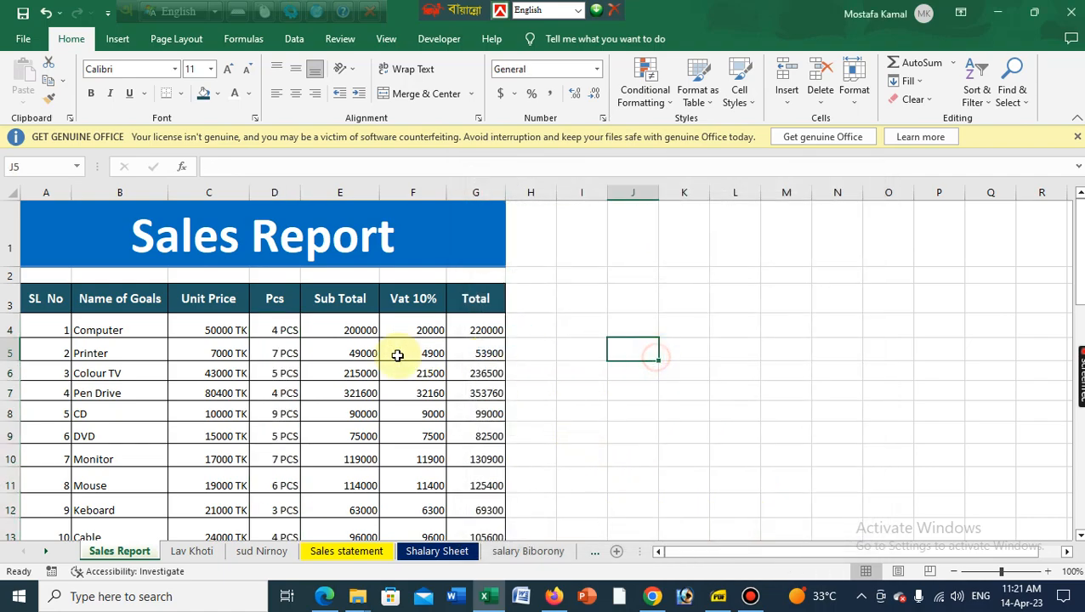
# Step: Reset the number format of the Unit Price and Pcs values in C4:D13 to General
pyautogui.click(791, 370)
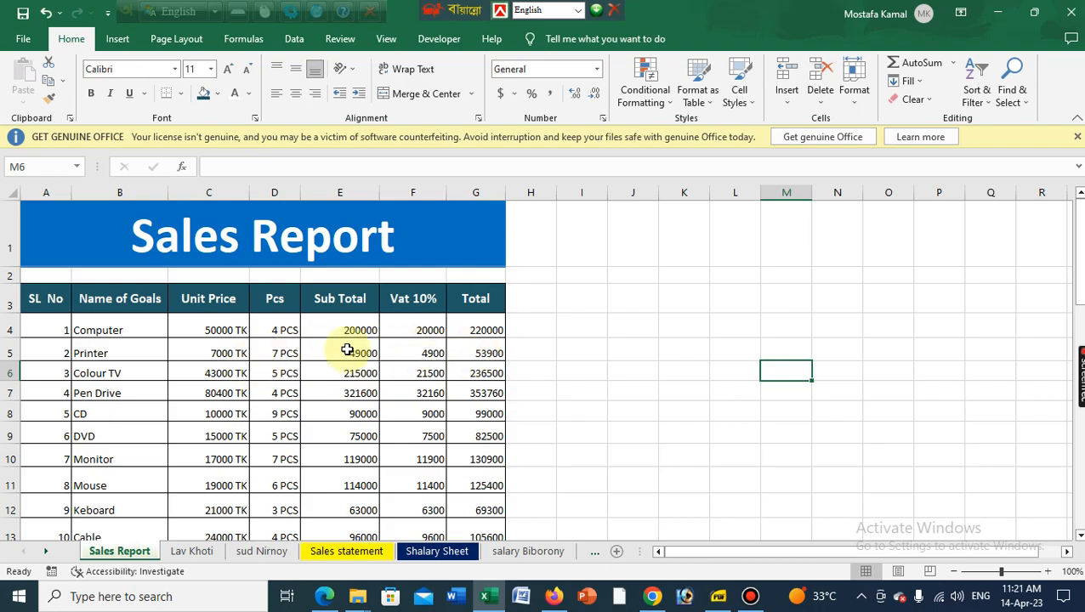
pyautogui.click(286, 342)
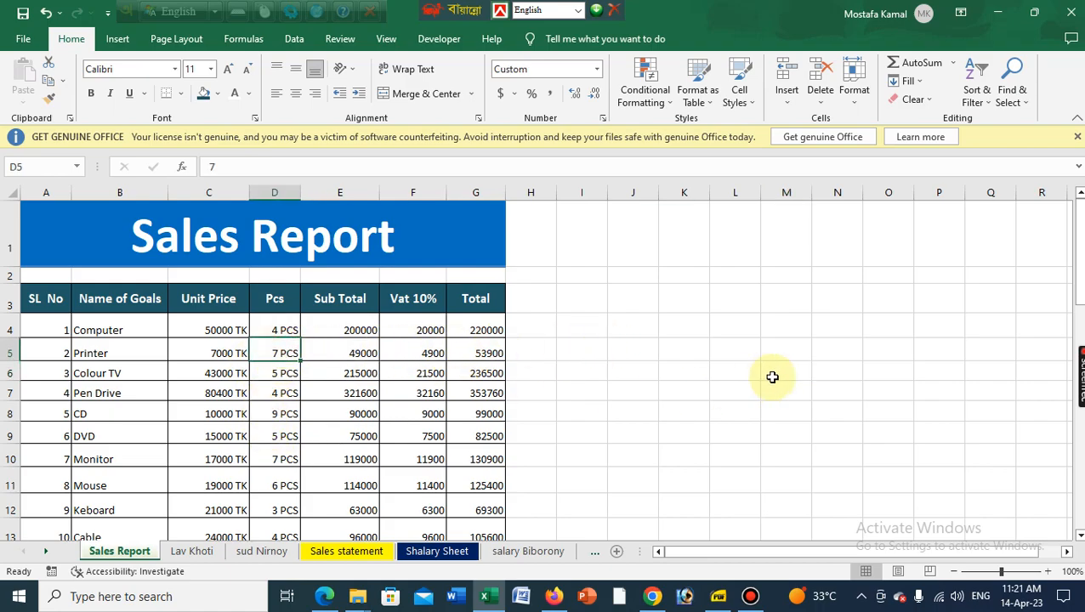
pyautogui.click(653, 345)
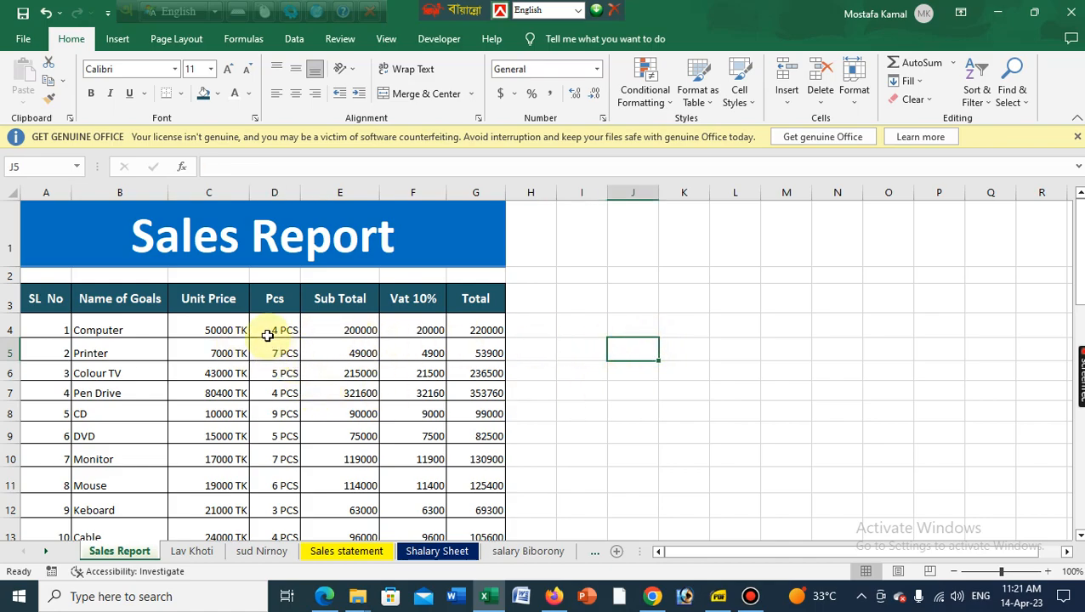
pyautogui.moveTo(270, 330); pyautogui.dragTo(284, 526)
pyautogui.click(599, 70)
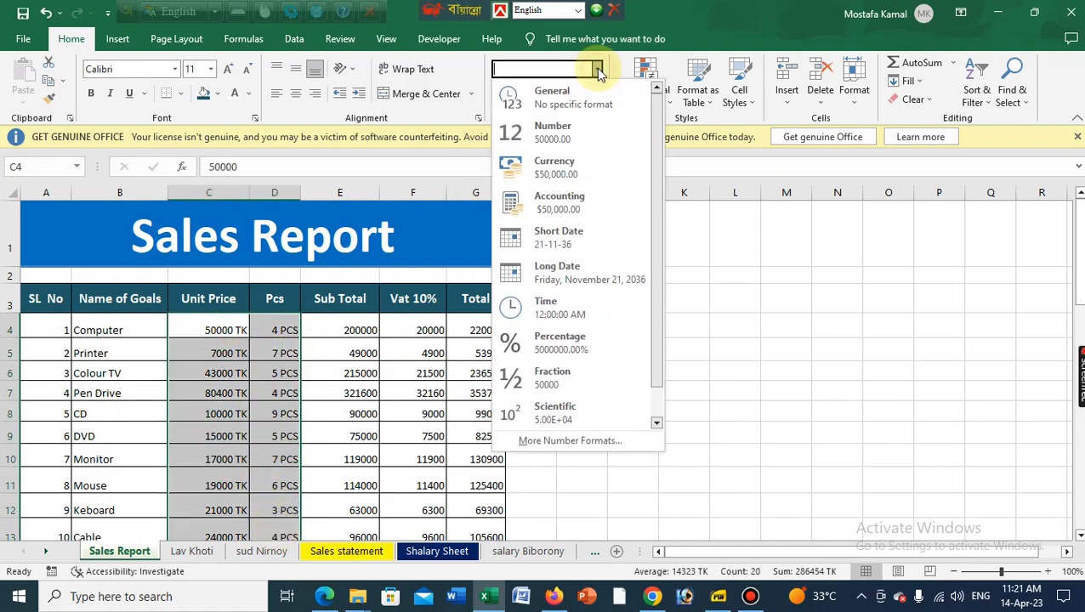
pyautogui.click(551, 102)
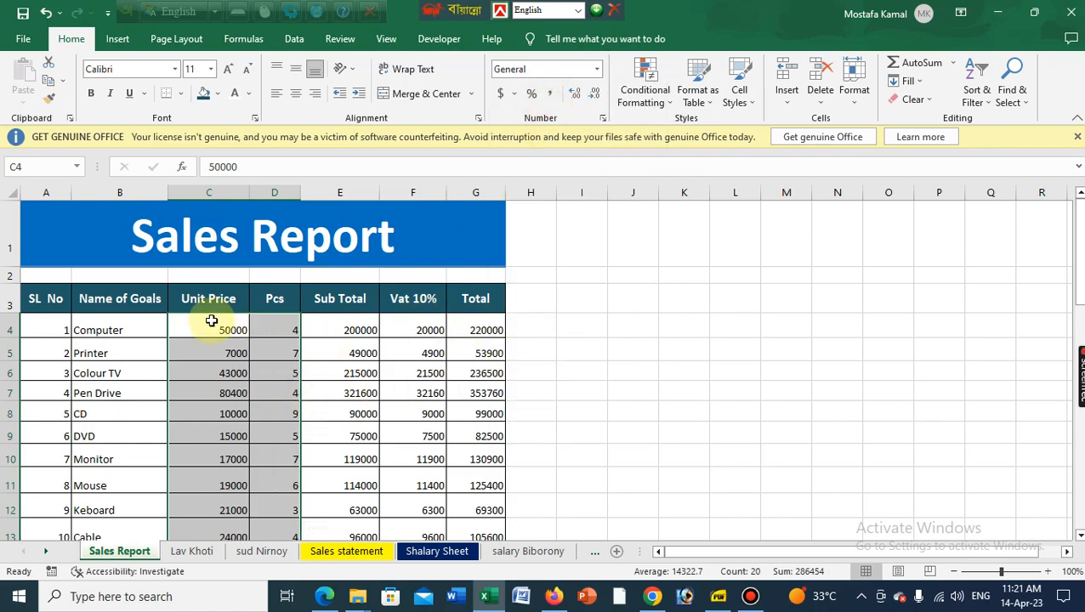